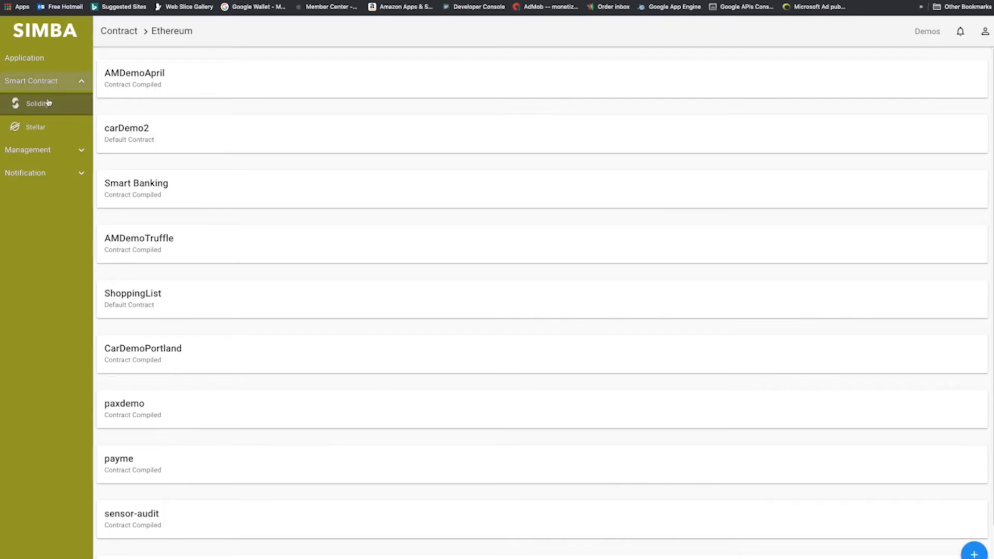
# - Open the API documentation of the TestQuantCIF application and review its contract methods and operations endpoints
pyautogui.click(33, 58)
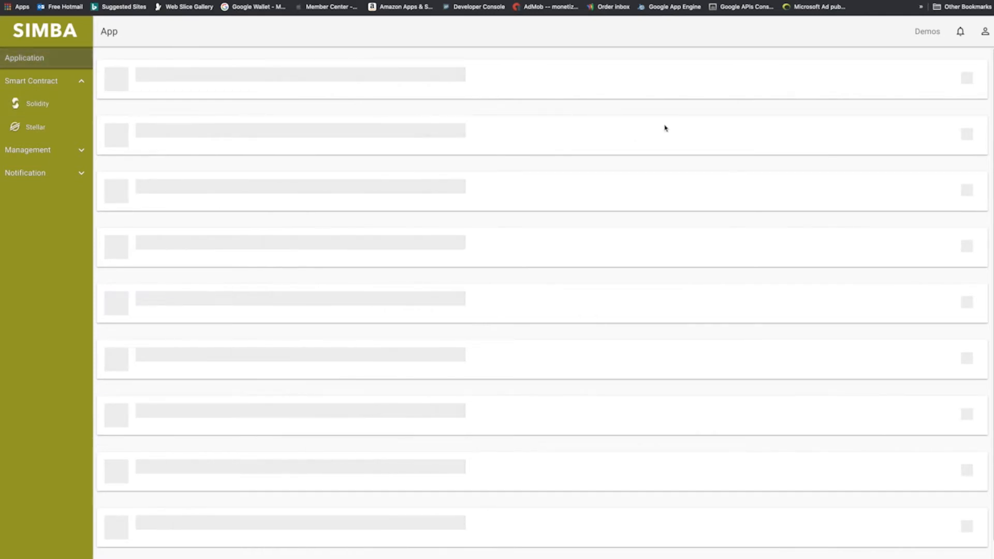
pyautogui.click(967, 78)
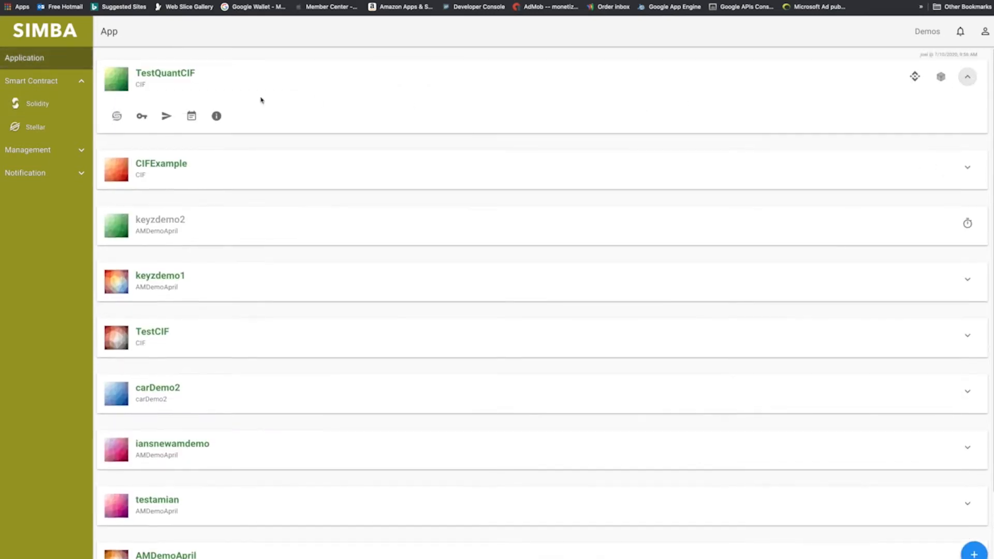
pyautogui.click(116, 117)
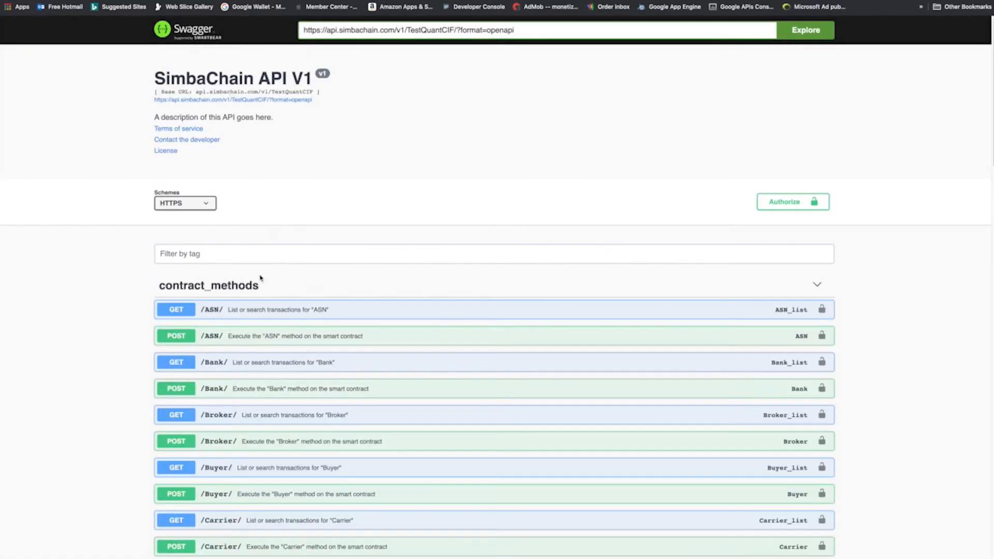
pyautogui.scroll(-9, 275, 323)
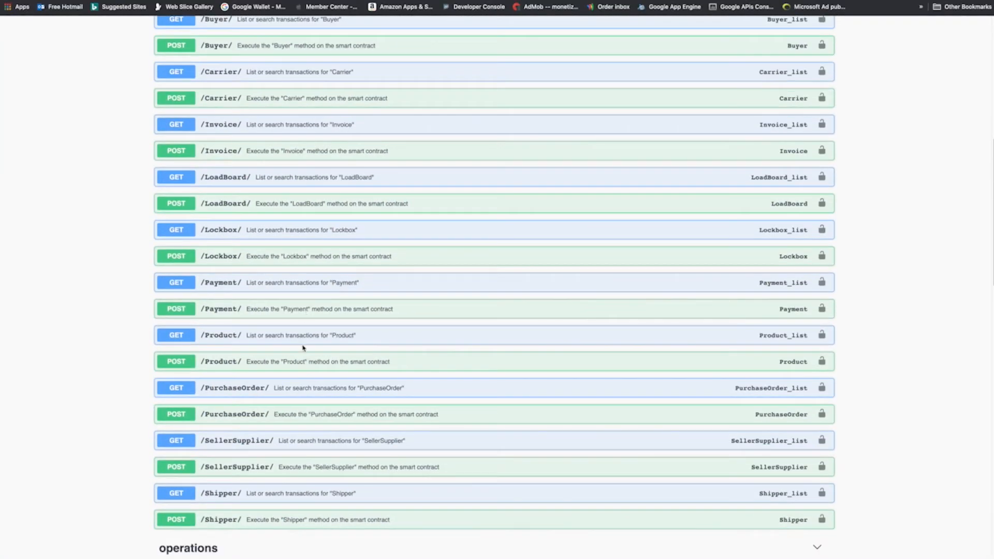
pyautogui.scroll(-1, 304, 348)
pyautogui.scroll(-7, 303, 348)
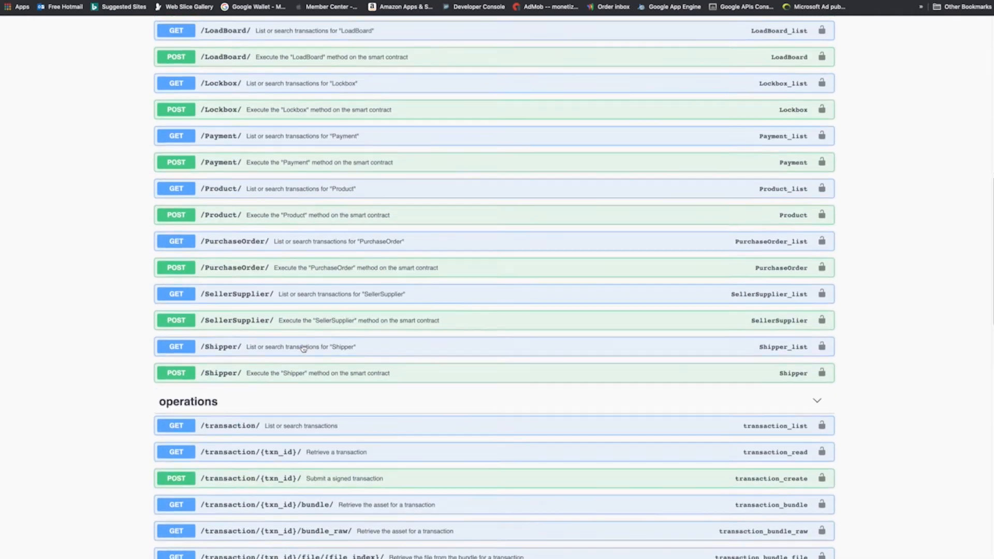
pyautogui.scroll(15, 303, 348)
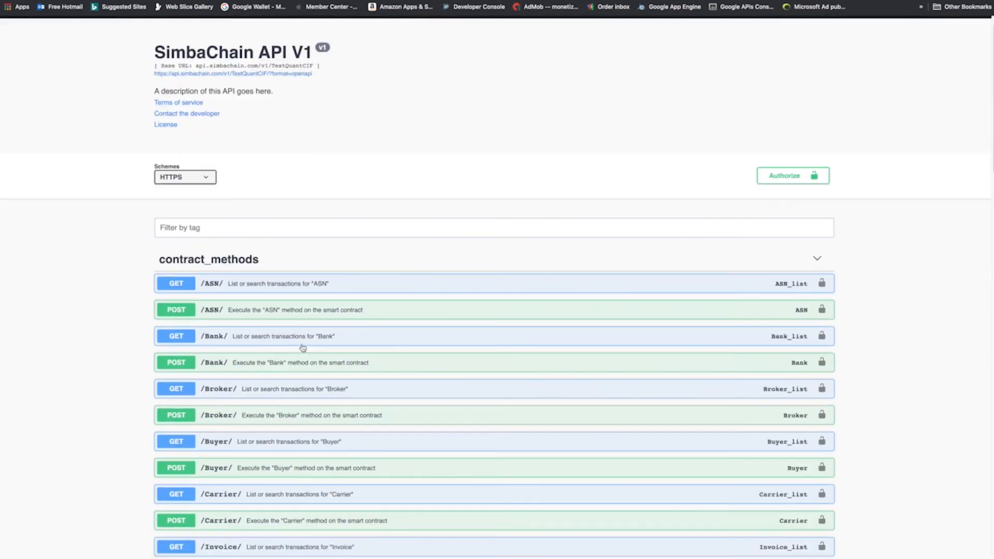
pyautogui.scroll(1, 318, 159)
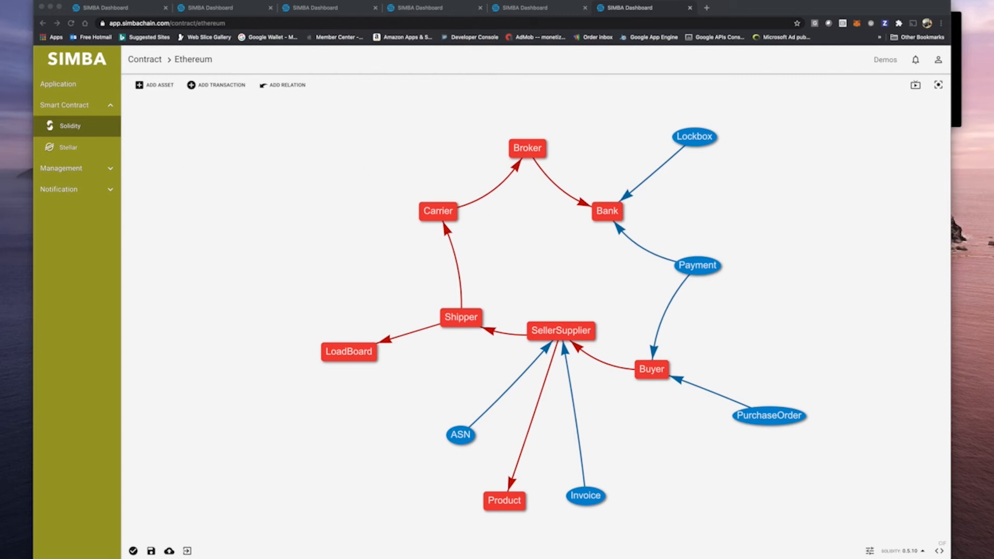
# - Move the countdown timer window beside the dashboard so it does not cover the contract diagram
pyautogui.moveTo(824, 1); pyautogui.dragTo(840, 2)
pyautogui.click(917, 16)
pyautogui.moveTo(908, 22); pyautogui.dragTo(992, 158)
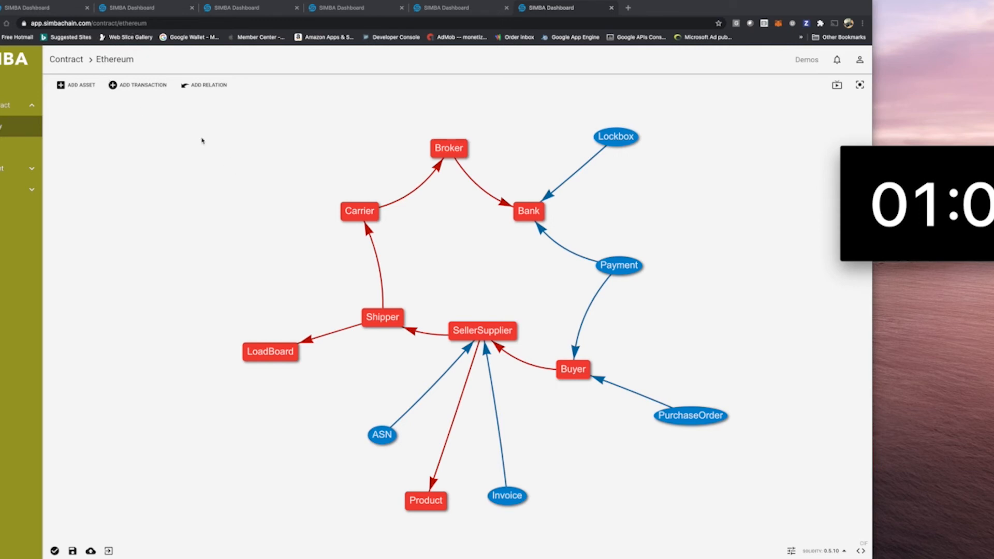
pyautogui.moveTo(983, 156)
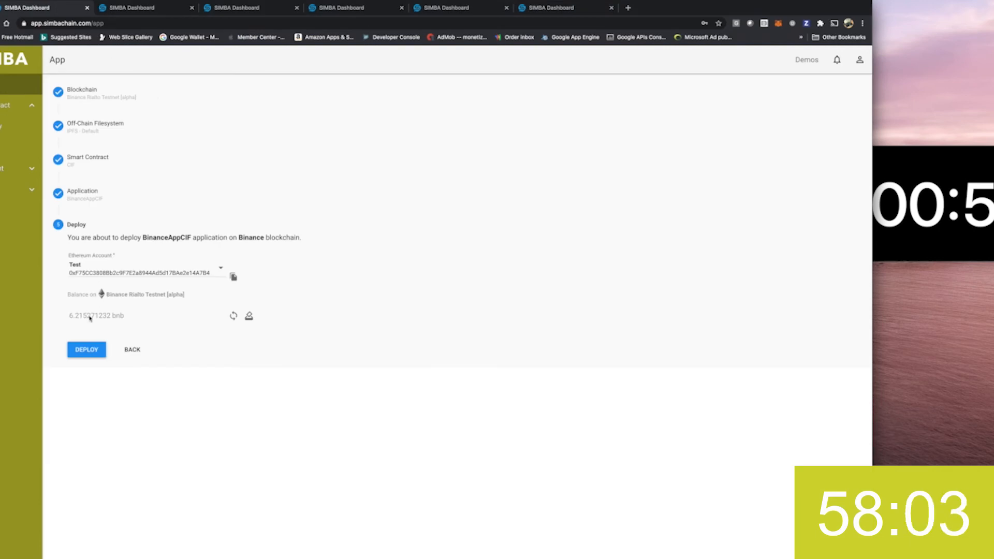
# - Deploy BinanceAppCIF on the Binance blockchain and BurrowAppCIF on the Burrow blockchain
pyautogui.click(86, 349)
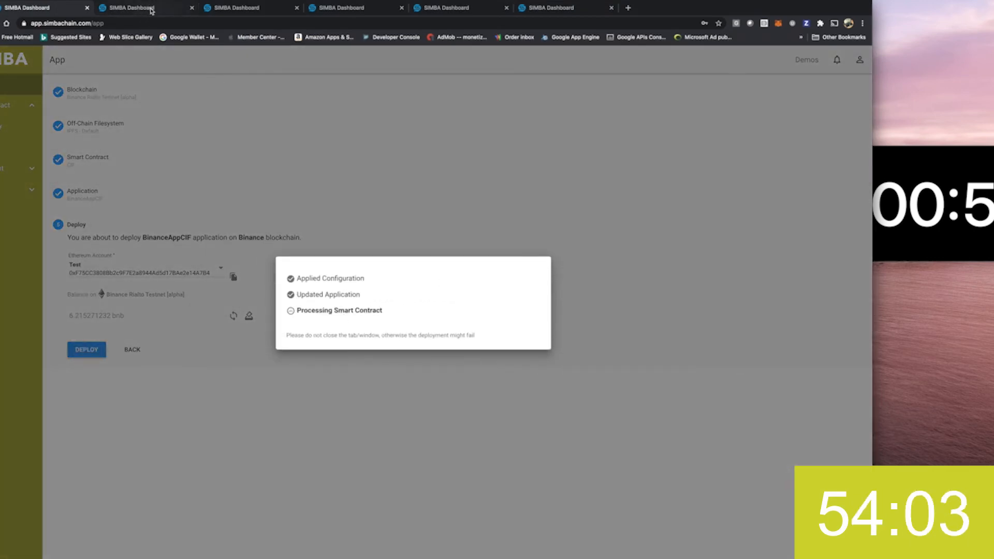
pyautogui.click(150, 10)
pyautogui.click(86, 296)
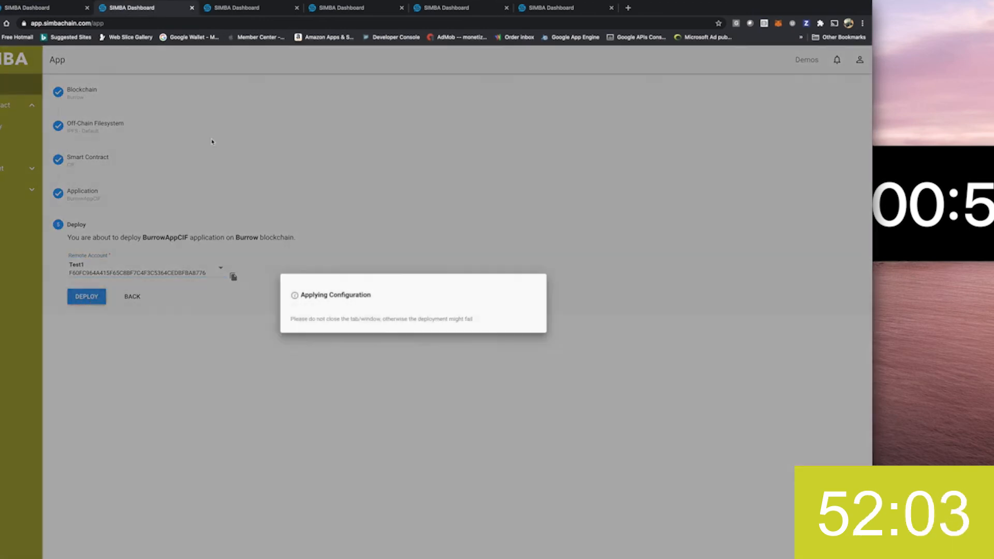
# - Deploy EthereumAppCIF on Ethereum and QuorumAppCIF on Quorum, declining the browser's offer to update the saved password
pyautogui.click(275, 13)
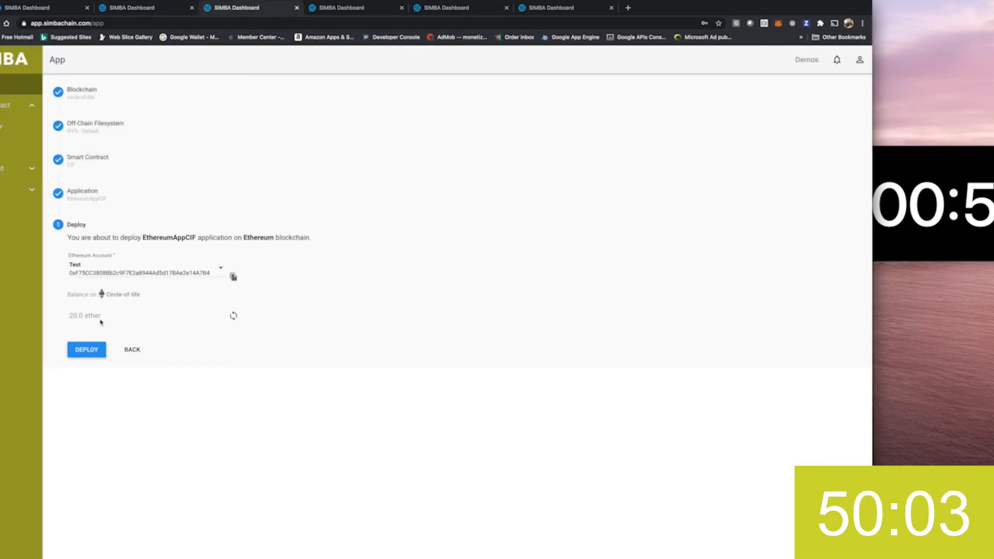
pyautogui.click(87, 349)
pyautogui.click(341, 8)
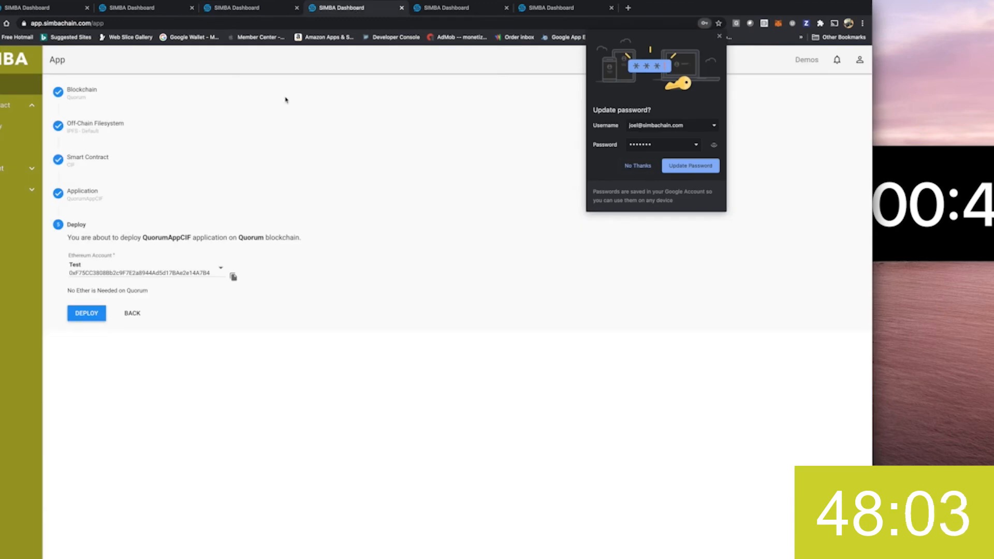
pyautogui.click(629, 171)
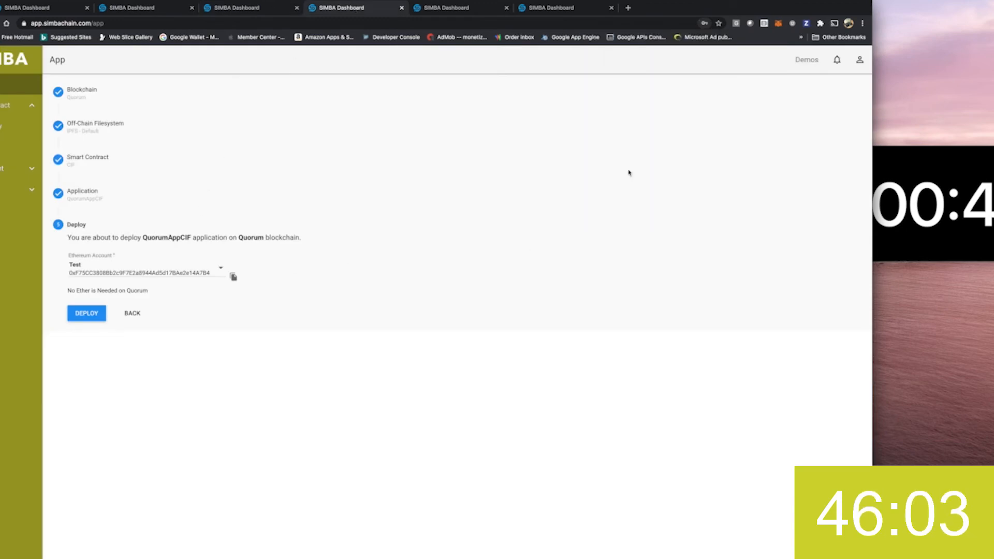
pyautogui.click(98, 317)
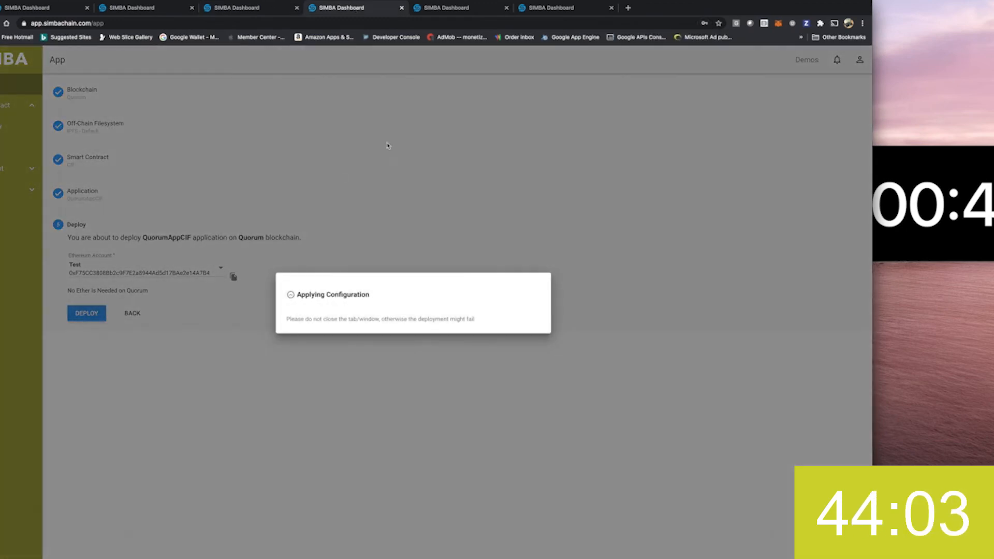
# - Deploy the RSKAppCIF application on the Rsk blockchain using the Test account
pyautogui.click(481, 8)
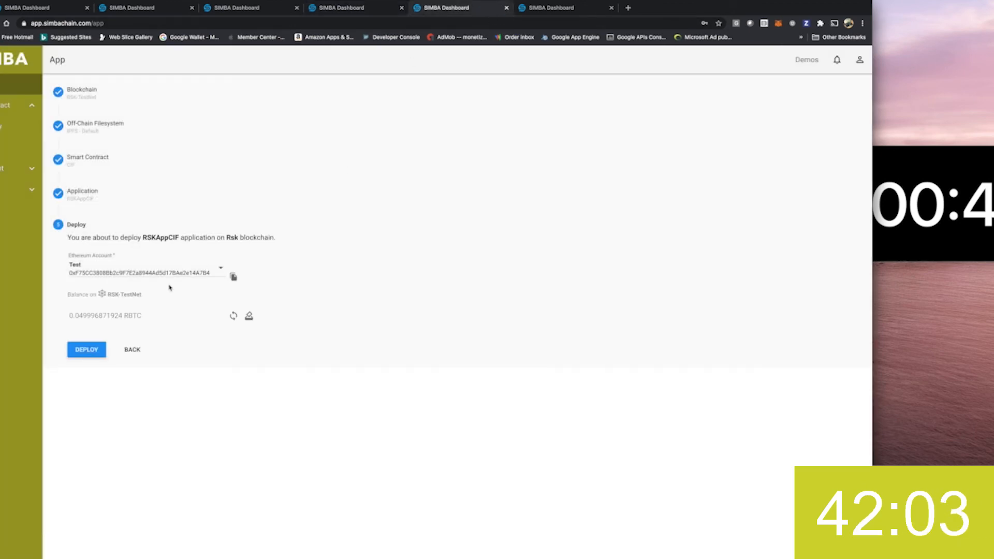
pyautogui.click(87, 350)
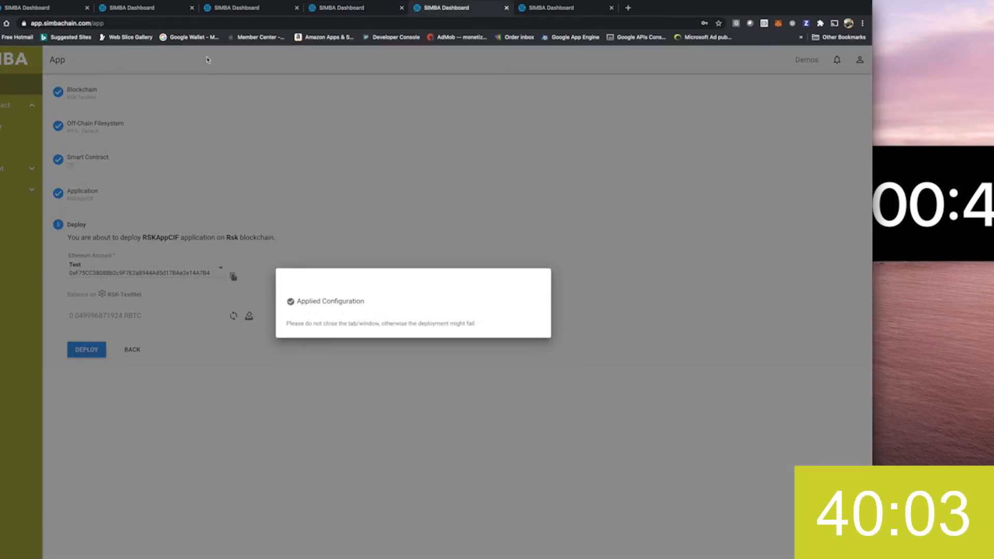
# - Check the deployment progress of the Binance, Burrow, Ethereum, Quorum and RSK apps, and acknowledge the RSKAppCIF completion notice
pyautogui.click(32, 7)
pyautogui.click(138, 10)
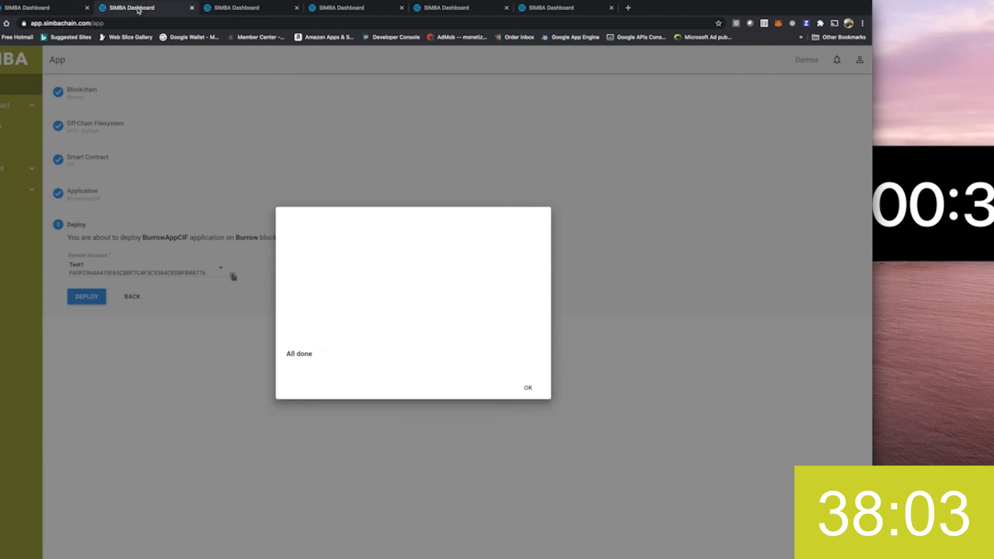
pyautogui.click(238, 11)
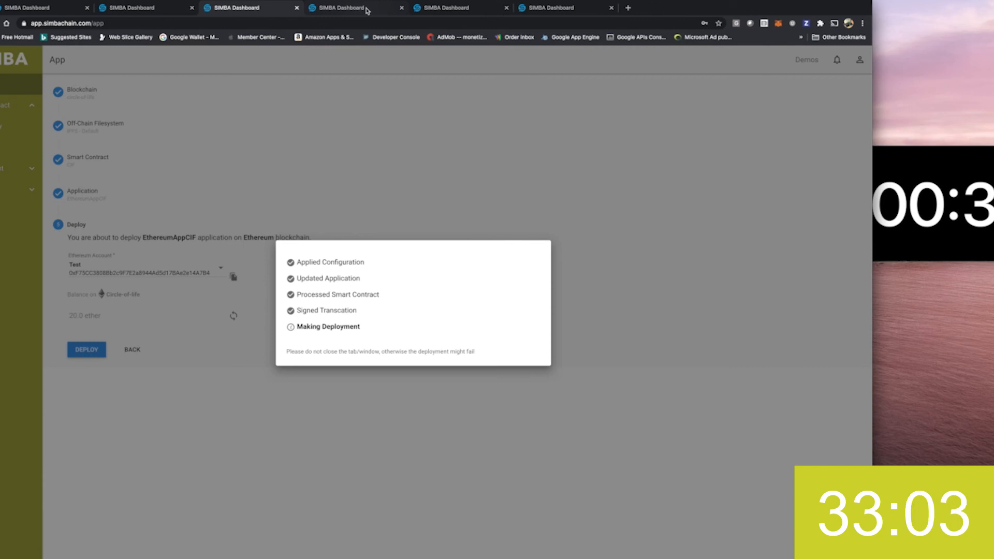
pyautogui.click(367, 9)
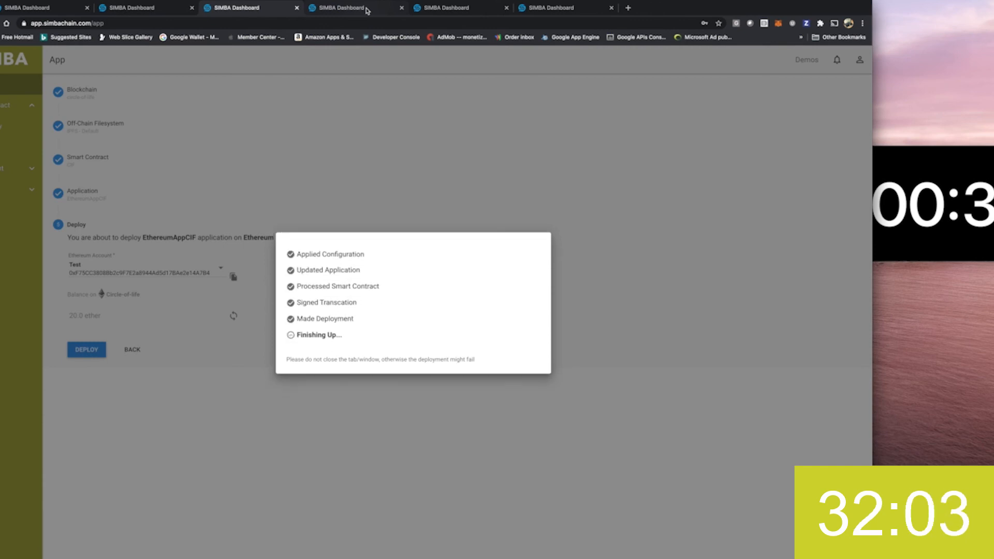
pyautogui.click(451, 10)
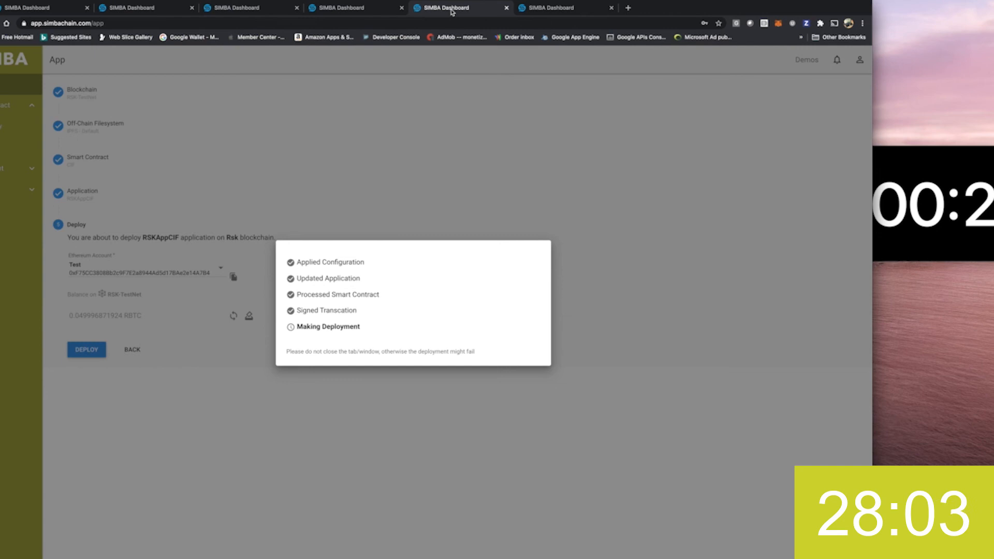
pyautogui.click(310, 14)
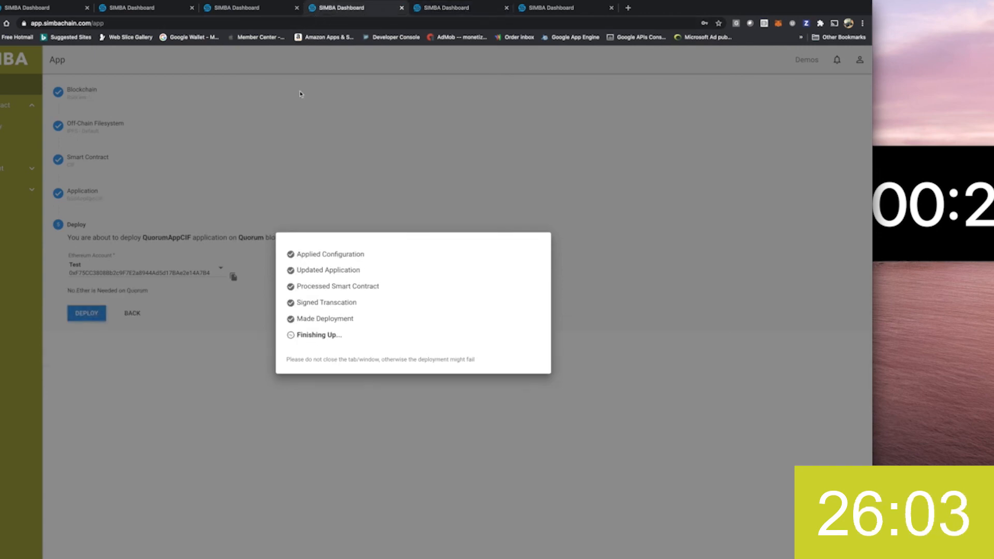
pyautogui.click(481, 13)
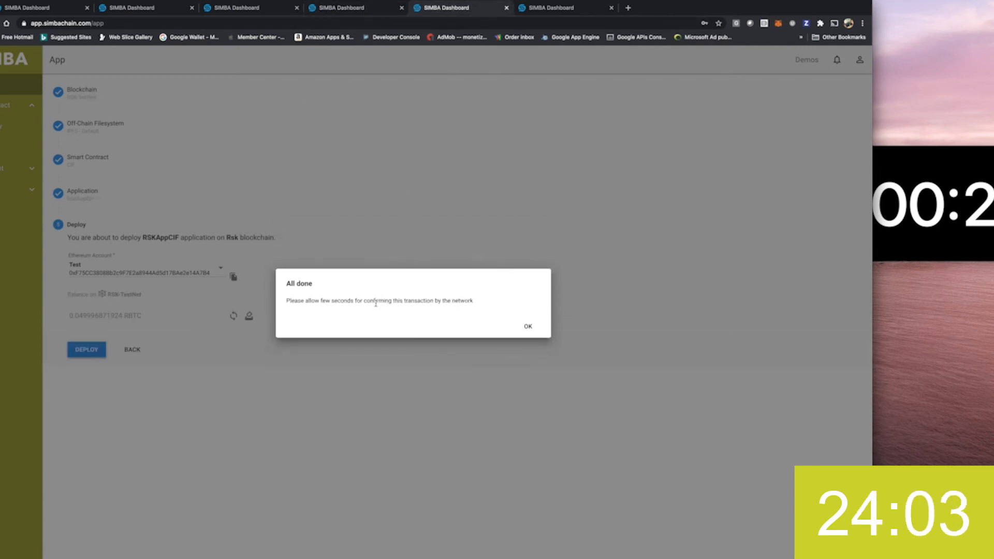
pyautogui.click(526, 326)
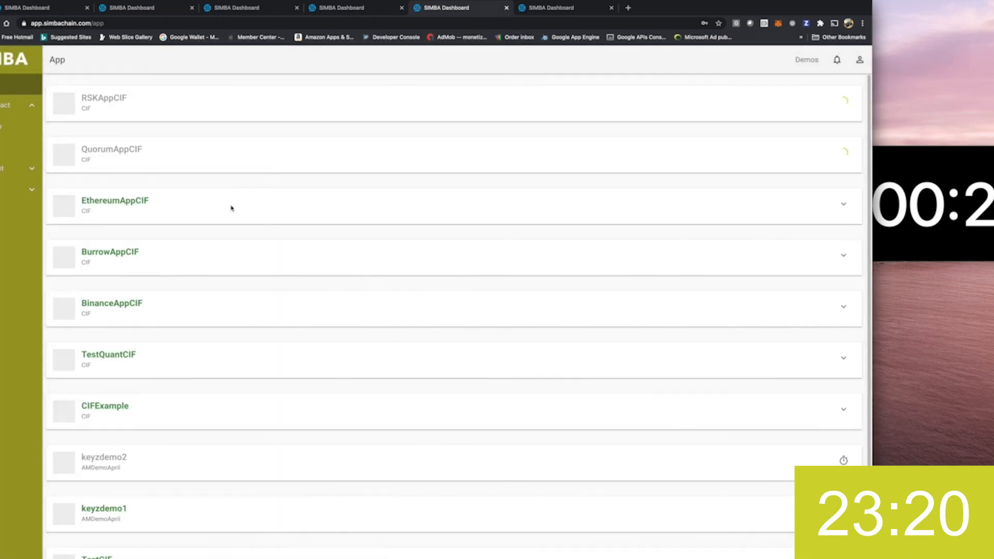
# - Reposition the countdown timer window along the outer edge of the dashboard, beside the application list
pyautogui.moveTo(920, 169)
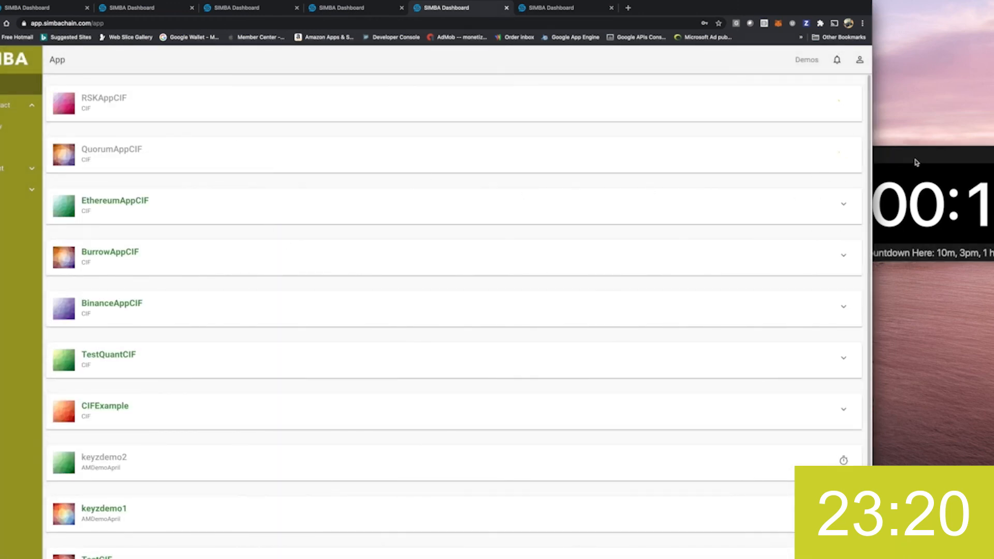
pyautogui.moveTo(915, 157); pyautogui.dragTo(881, 158)
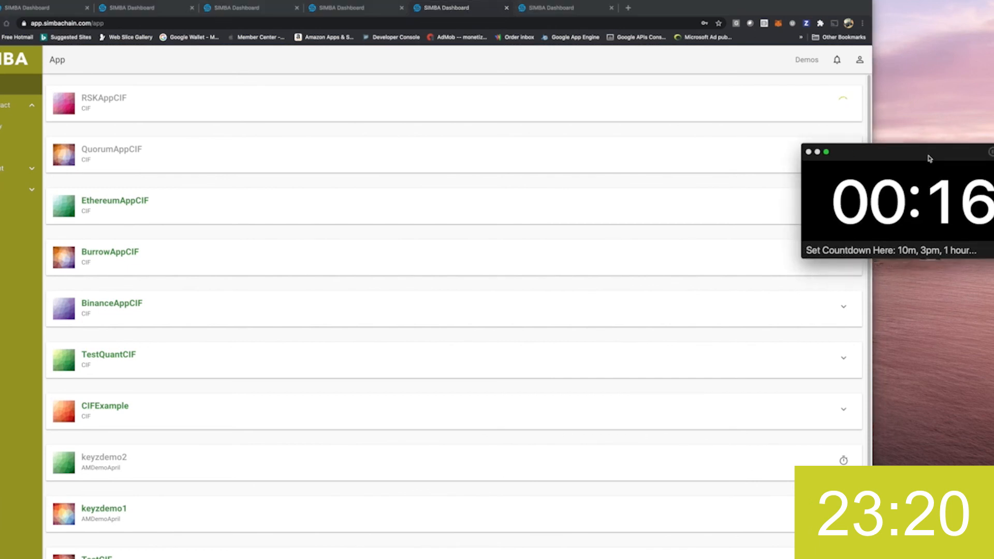
pyautogui.moveTo(865, 154); pyautogui.dragTo(921, 165)
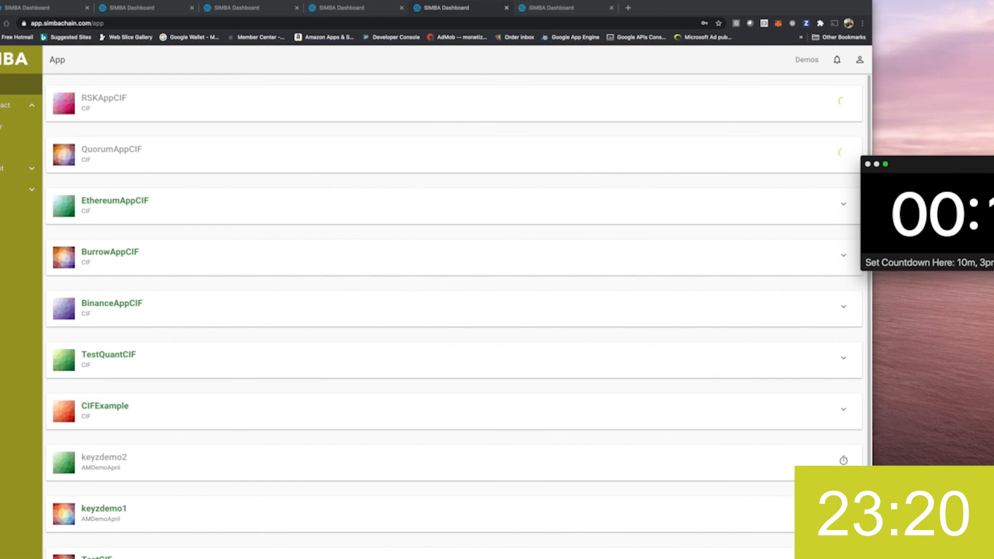